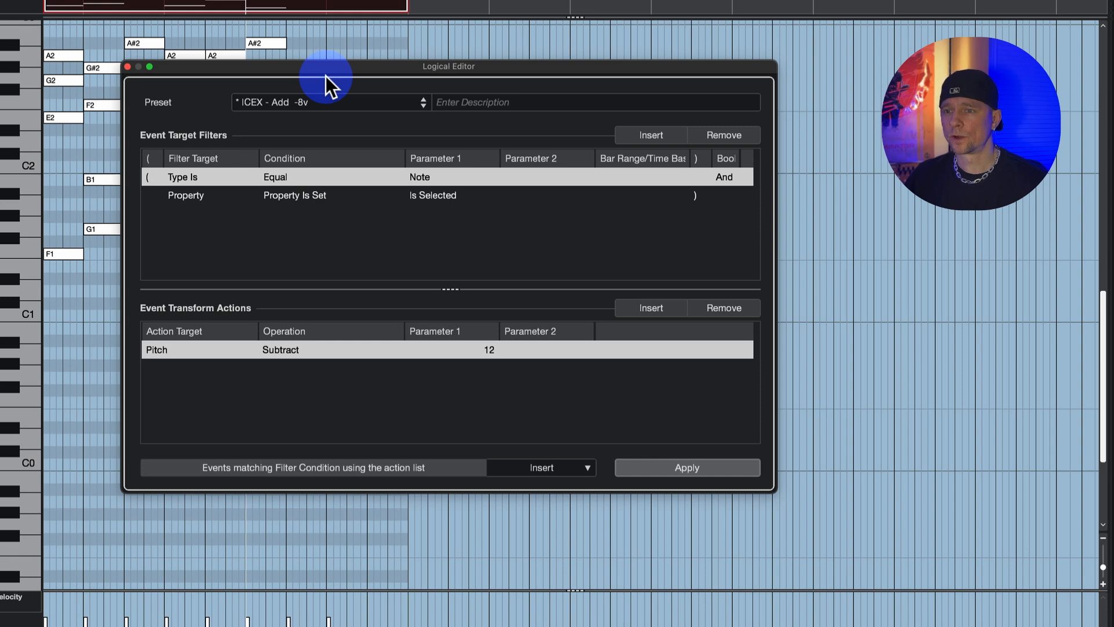
Remove all existing event target filters and transform actions from the Logical Editor.
left_click(725, 134)
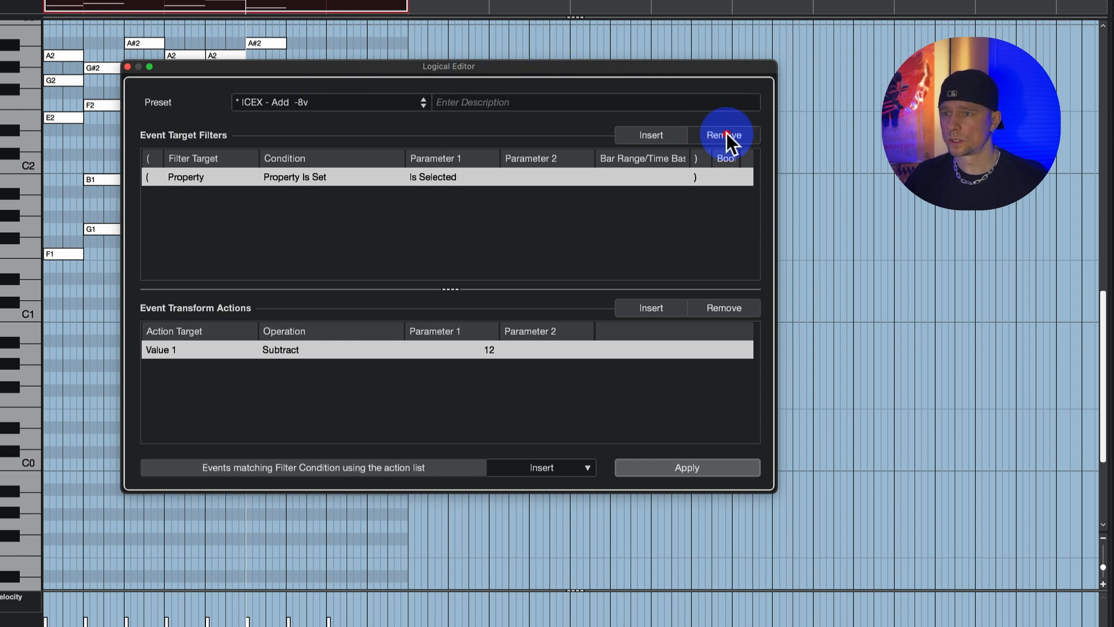
left_click(727, 133)
left_click(733, 306)
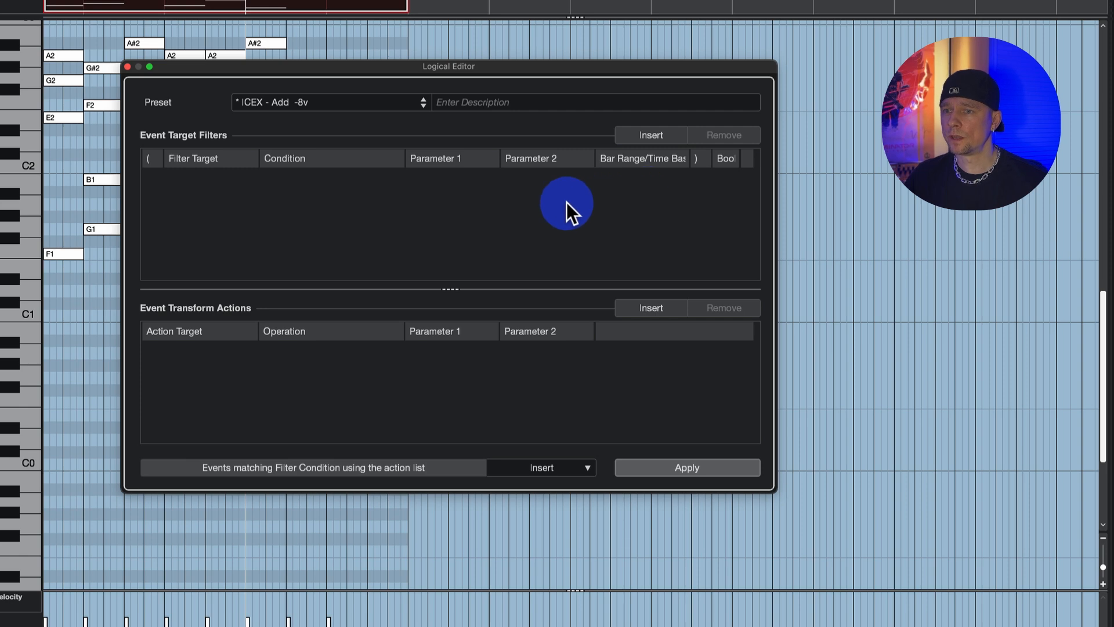
Insert an event target filter with Type Is, condition Equal and parameter Note.
left_click(650, 137)
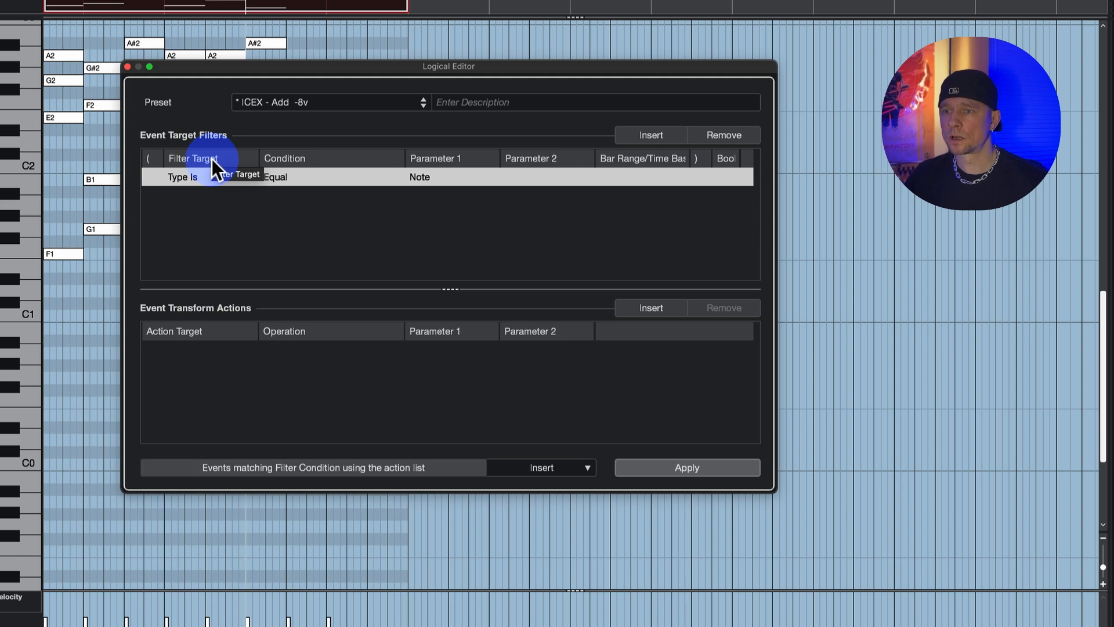
left_click(191, 177)
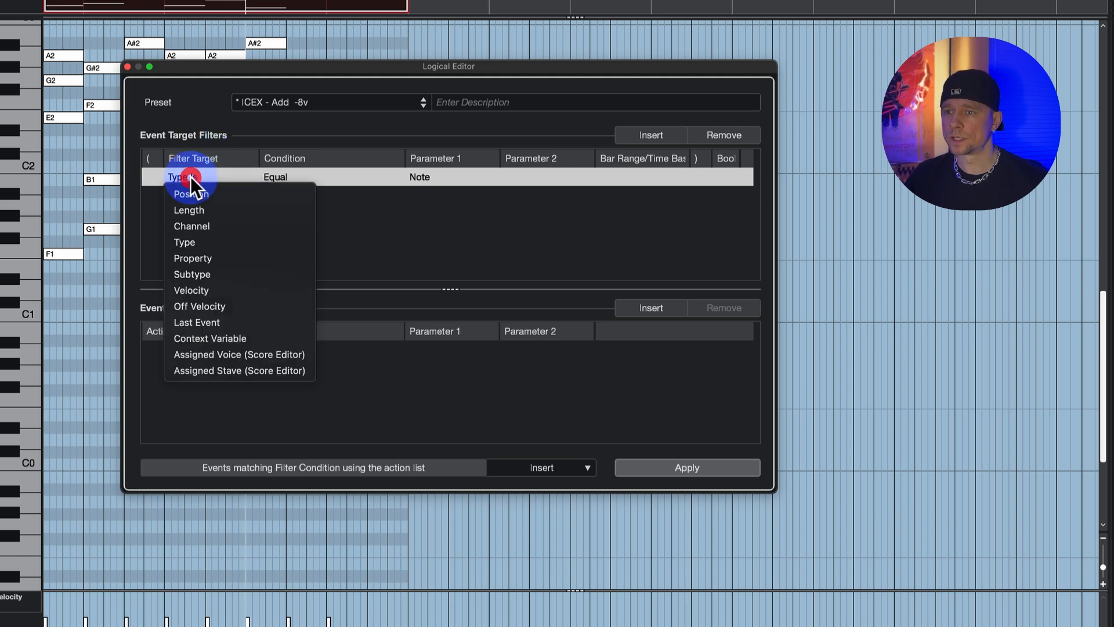
left_click(202, 241)
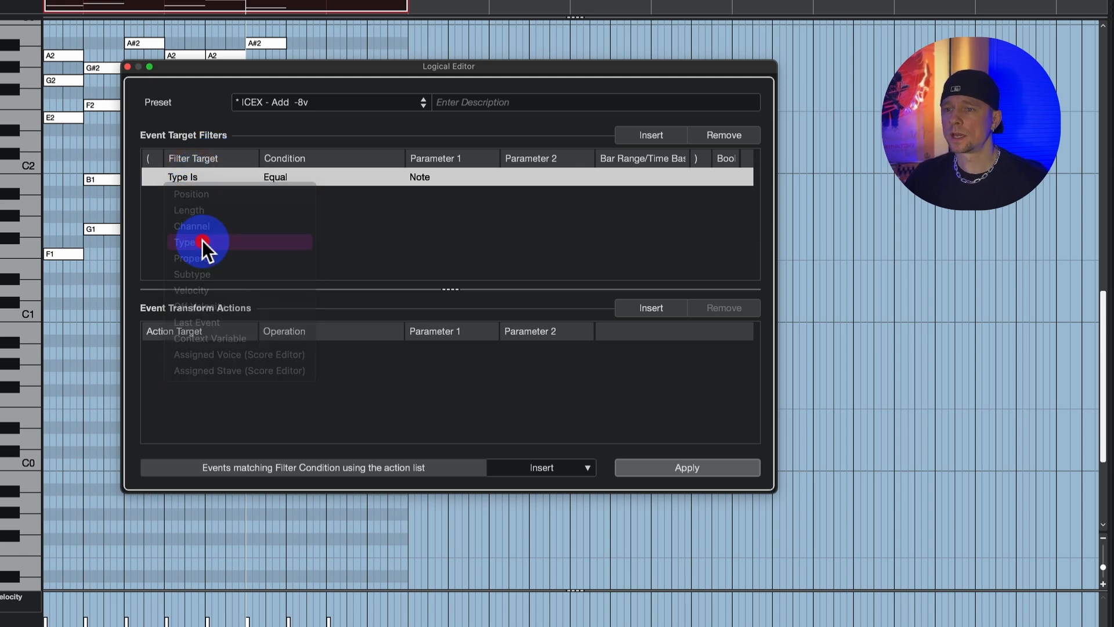
left_click(280, 182)
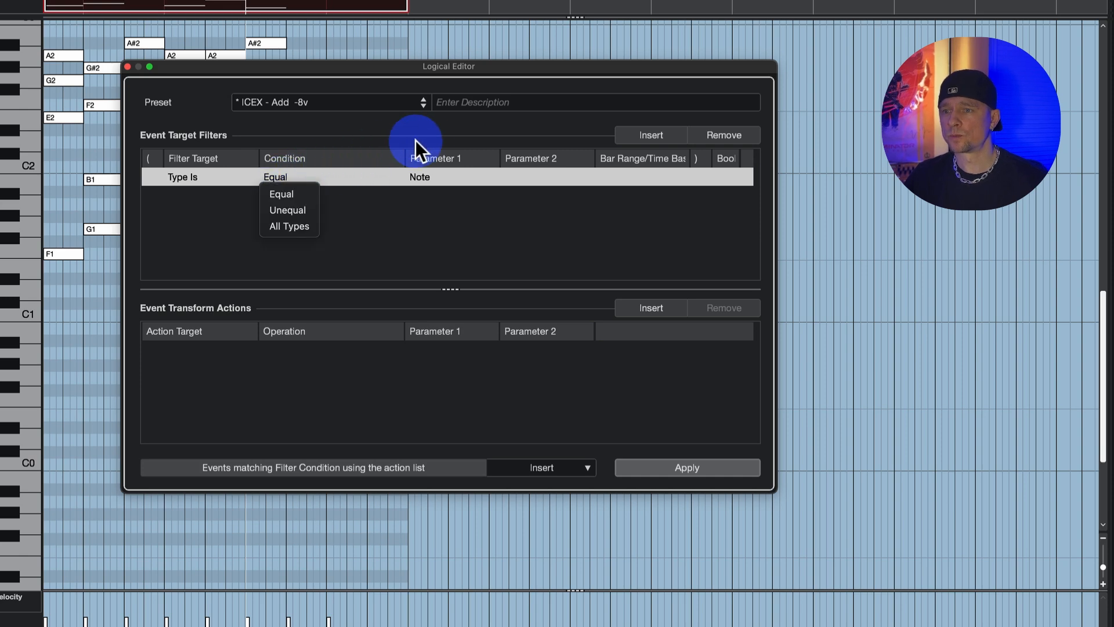
left_click(427, 176)
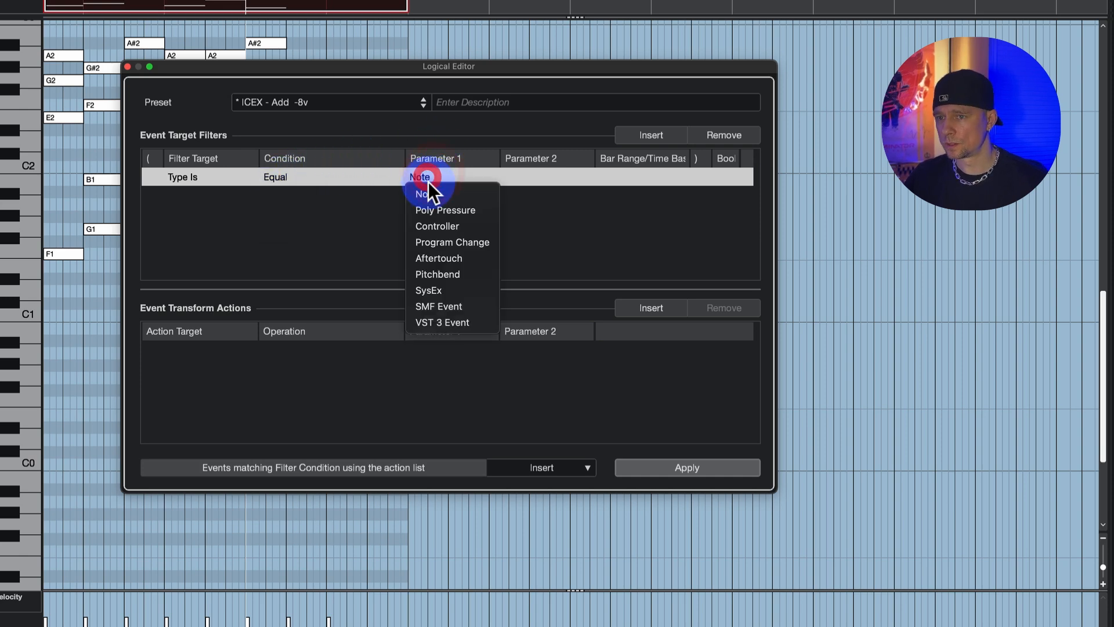
left_click(431, 189)
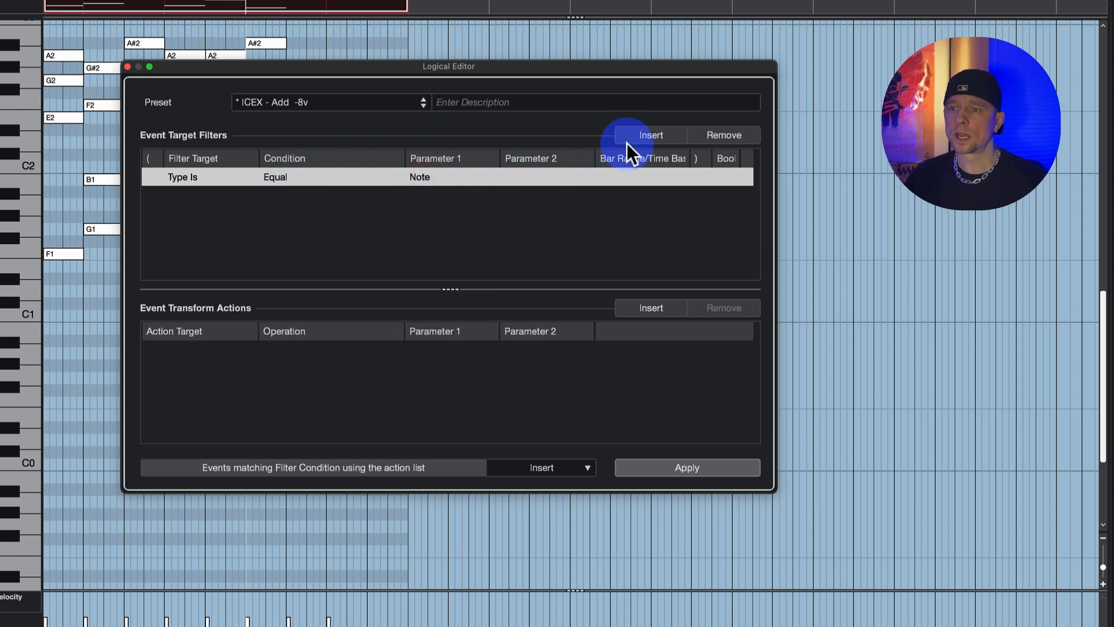
Add a second filter joined with And: Context Variable, Equal, Note Number in Chord, with Parameter 2 at 0.
left_click(649, 133)
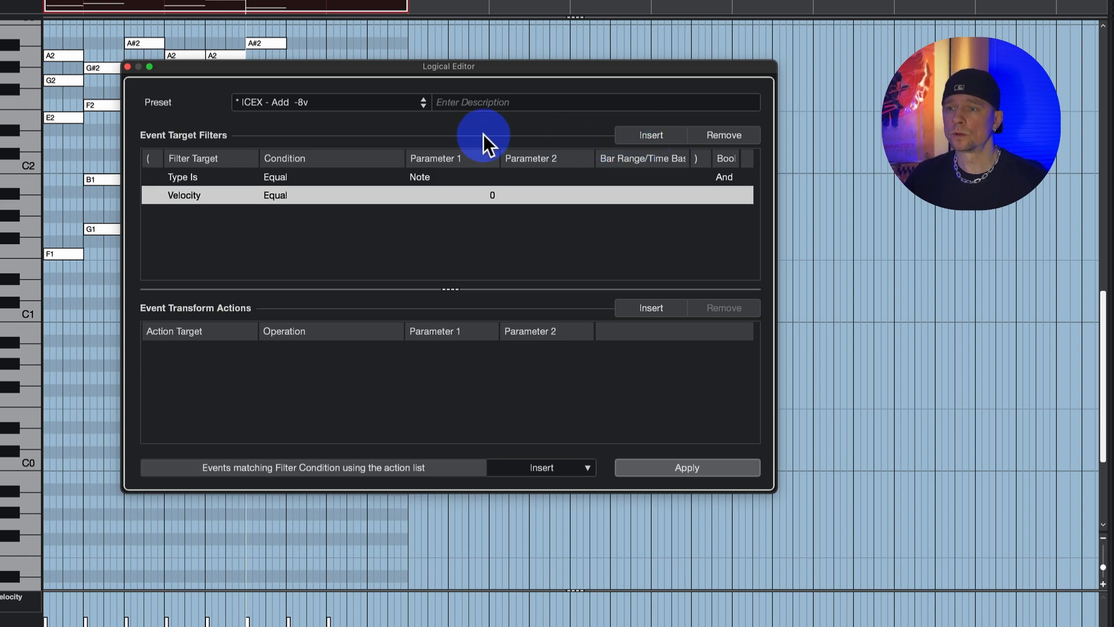
left_click(729, 179)
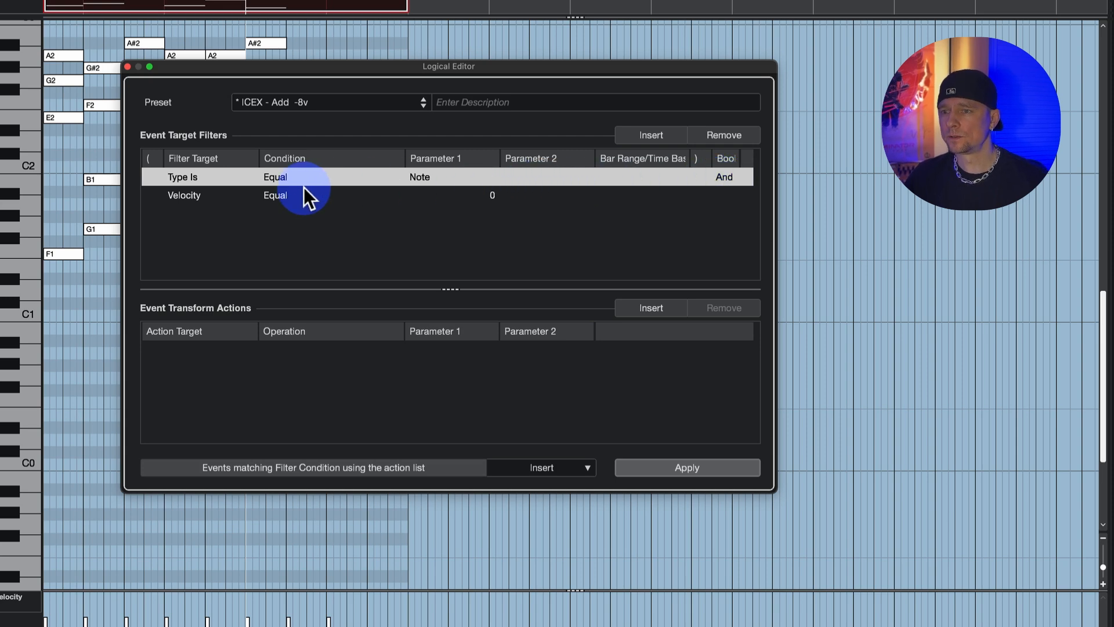
left_click_drag(180, 193, 225, 356)
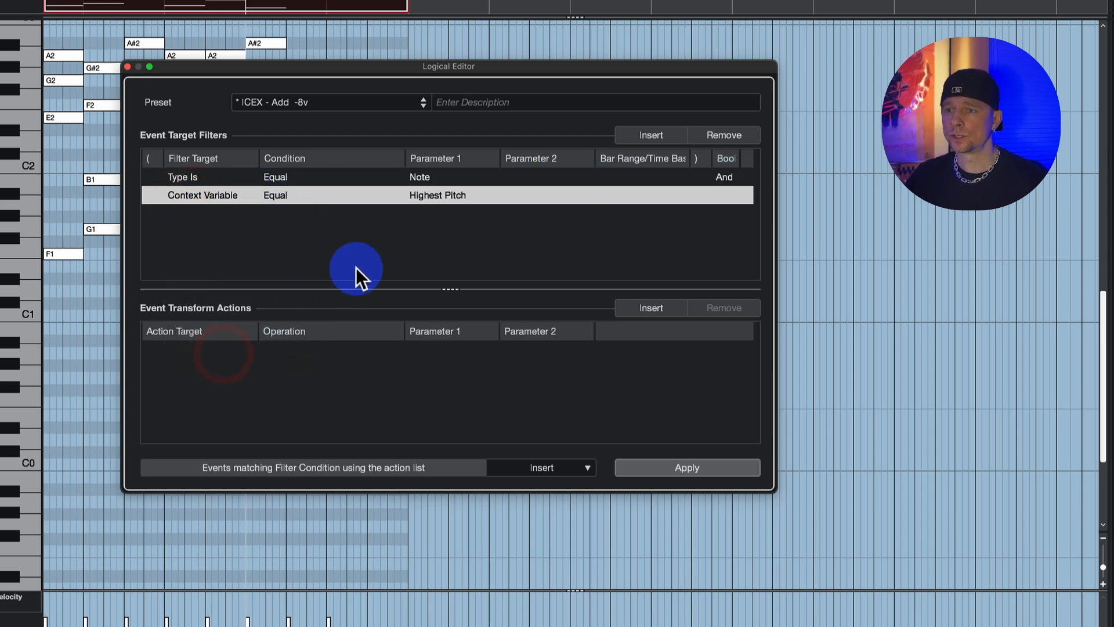
left_click_drag(286, 195, 283, 213)
left_click_drag(428, 189, 514, 408)
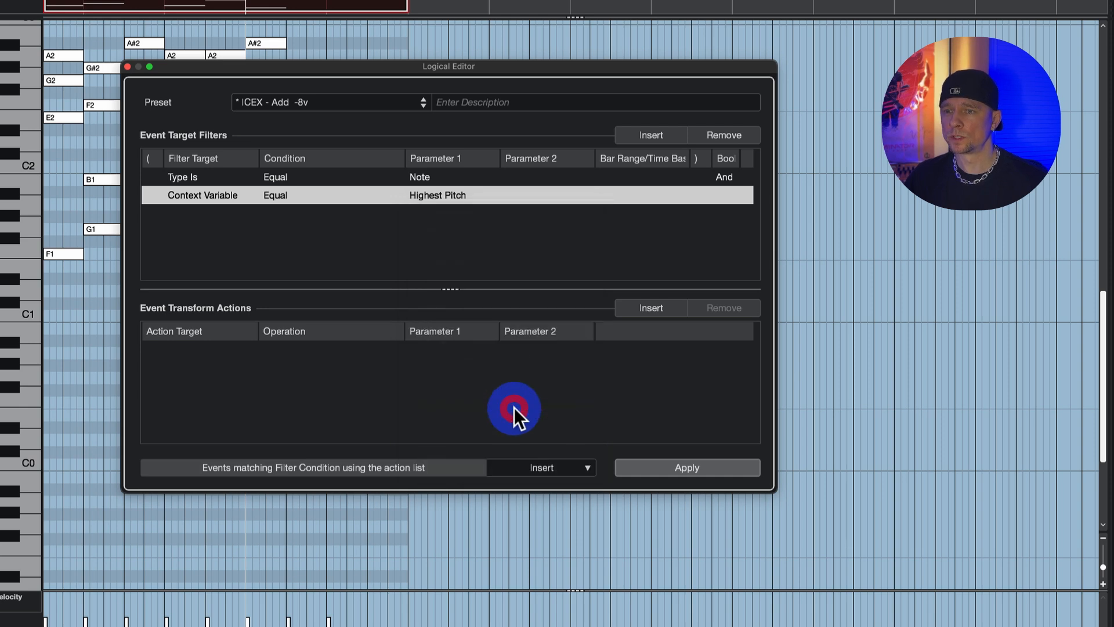
left_click(586, 196)
left_click(592, 215)
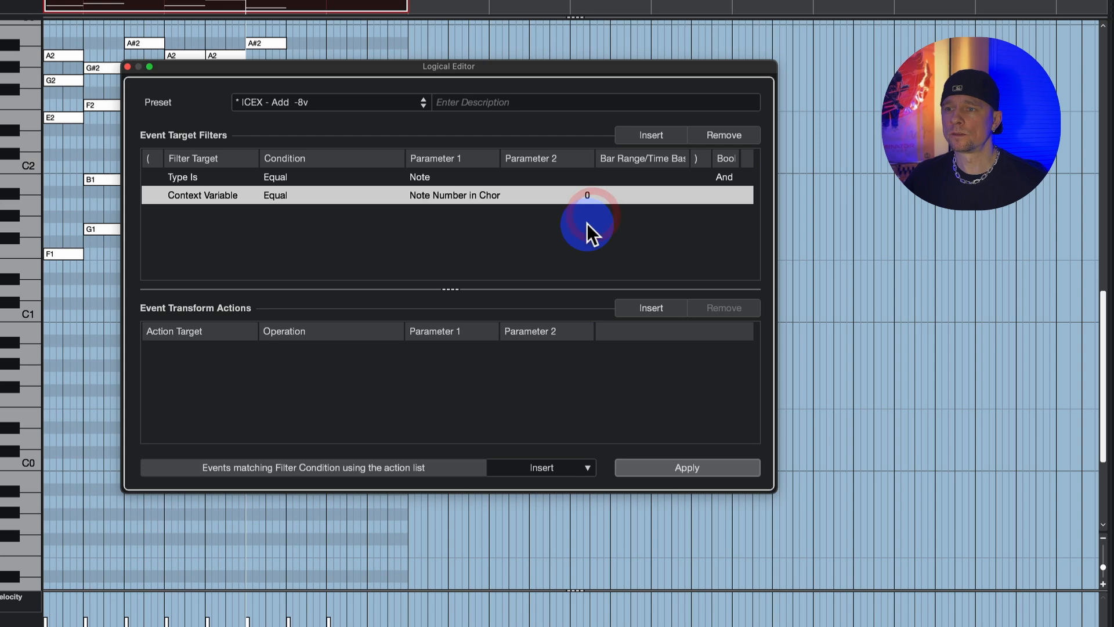
Set the Logical Editor function to Select and apply it to select the lowest note of each chord.
left_click(547, 474)
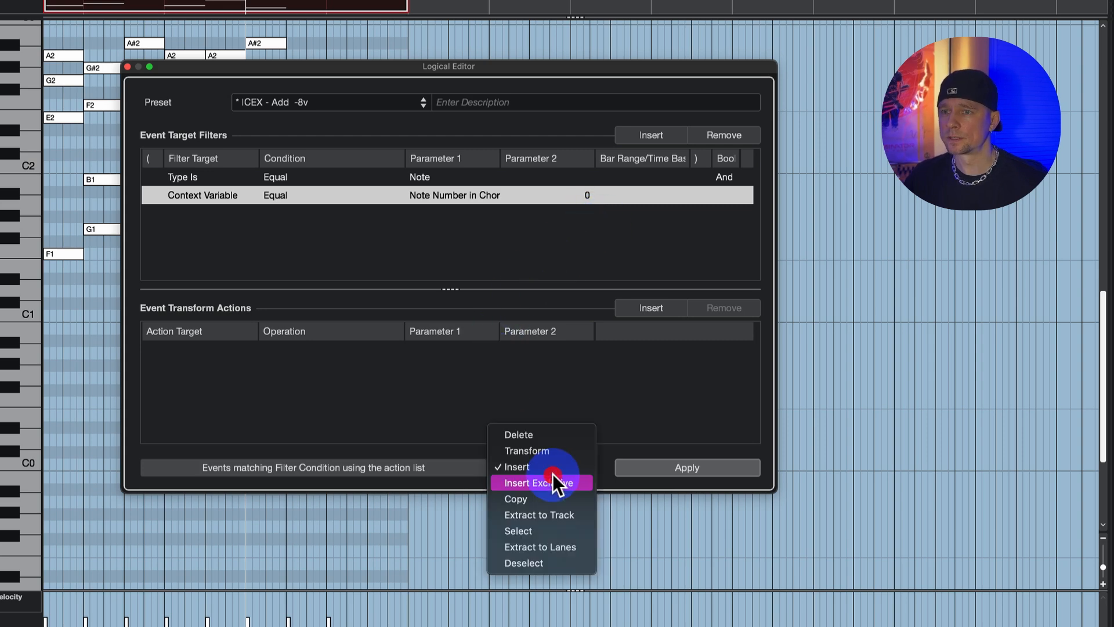
left_click(541, 530)
left_click_drag(498, 70, 753, 179)
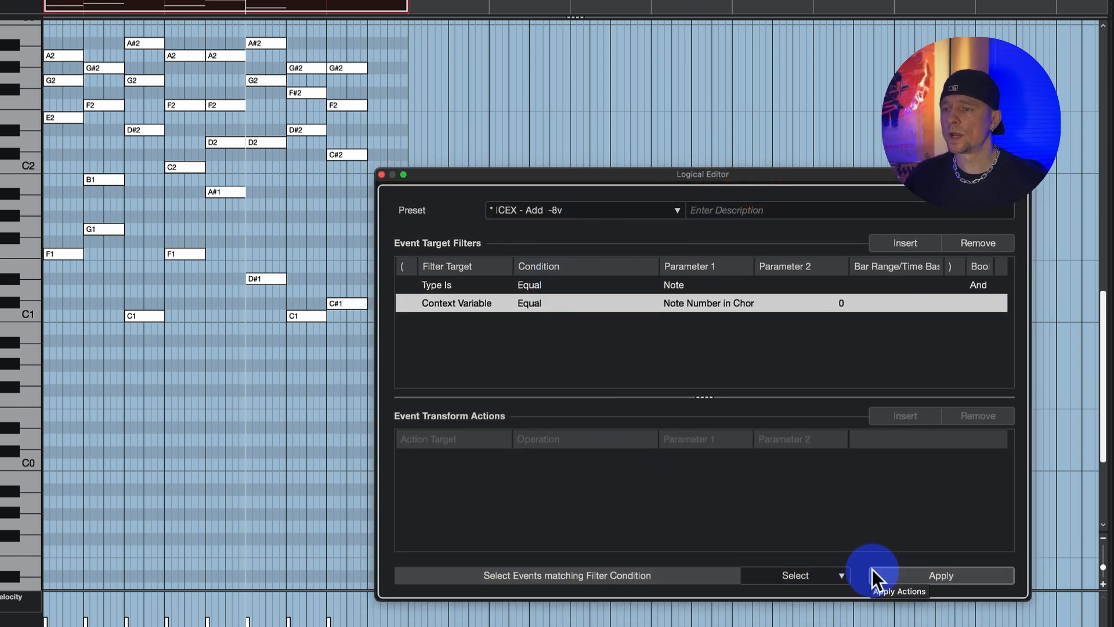
left_click(891, 573)
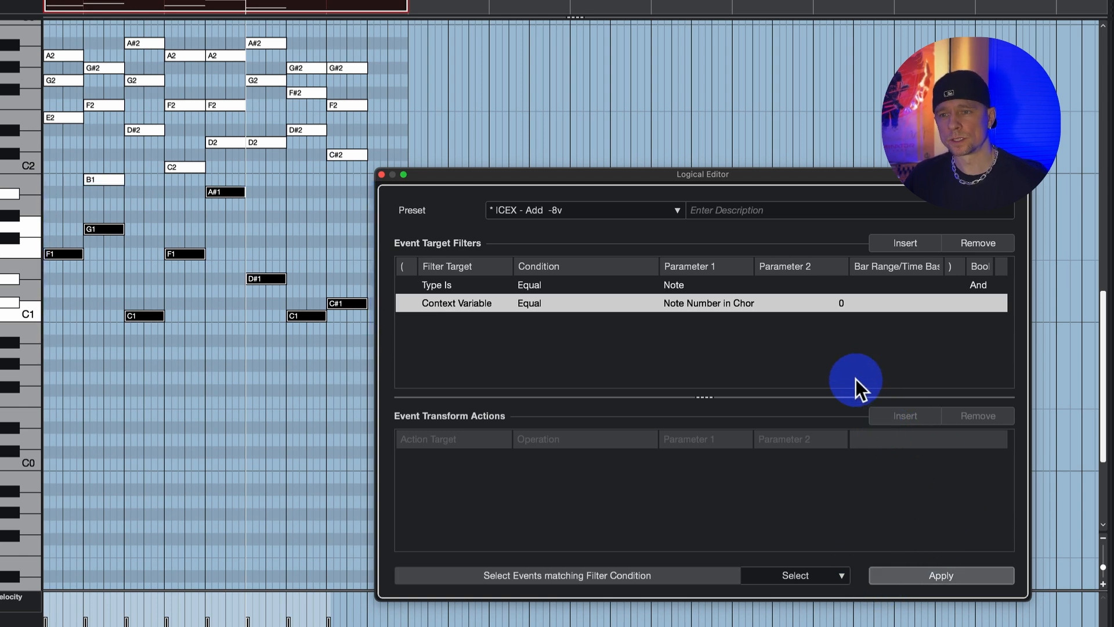
Save the Logical Editor settings as a preset named "ICEX - Select low Voice (Bass Position)".
left_click_drag(767, 173, 588, 102)
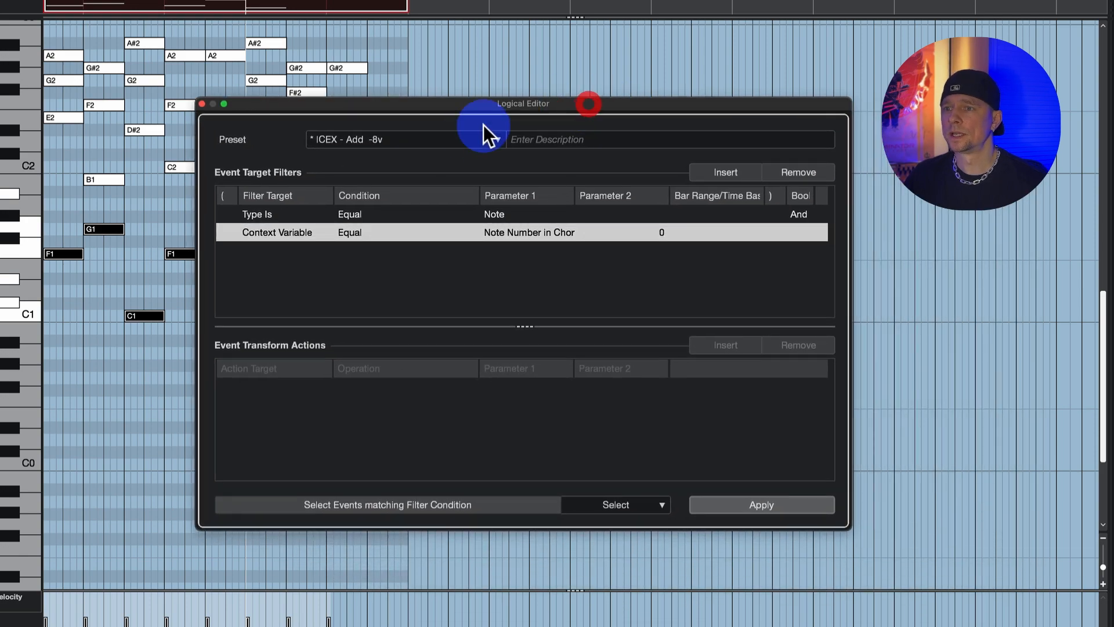
left_click(367, 139)
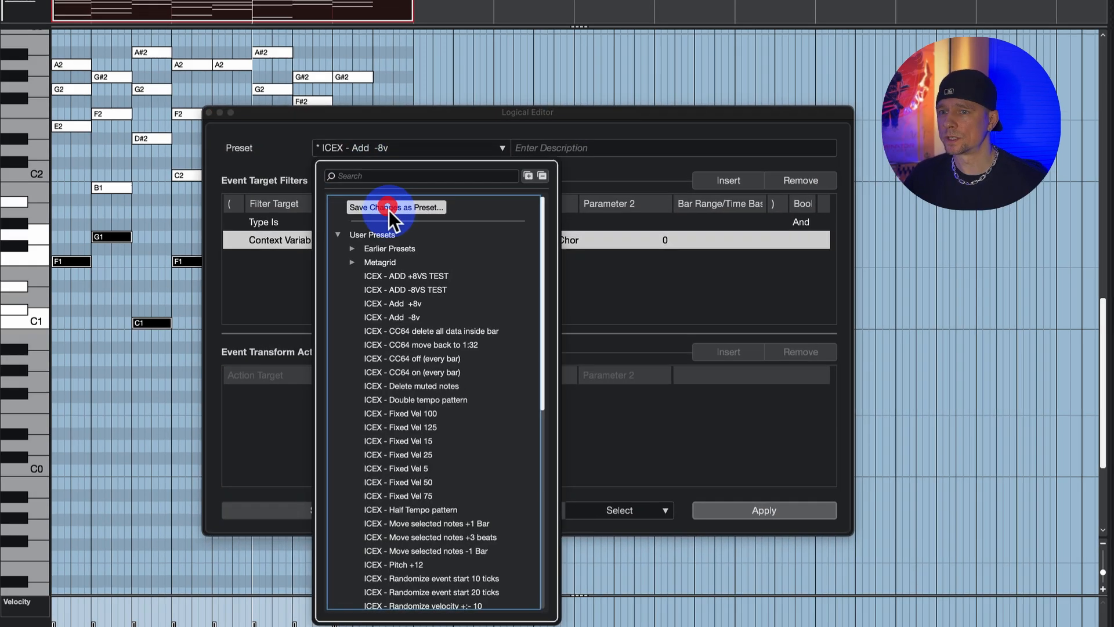
left_click(383, 199)
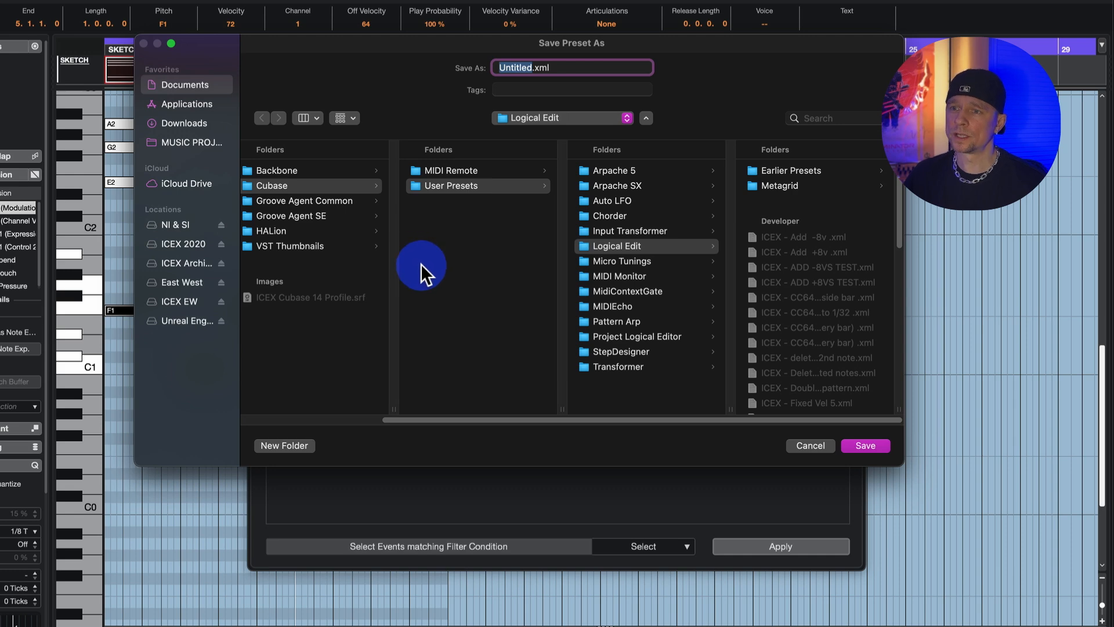
type("IC")
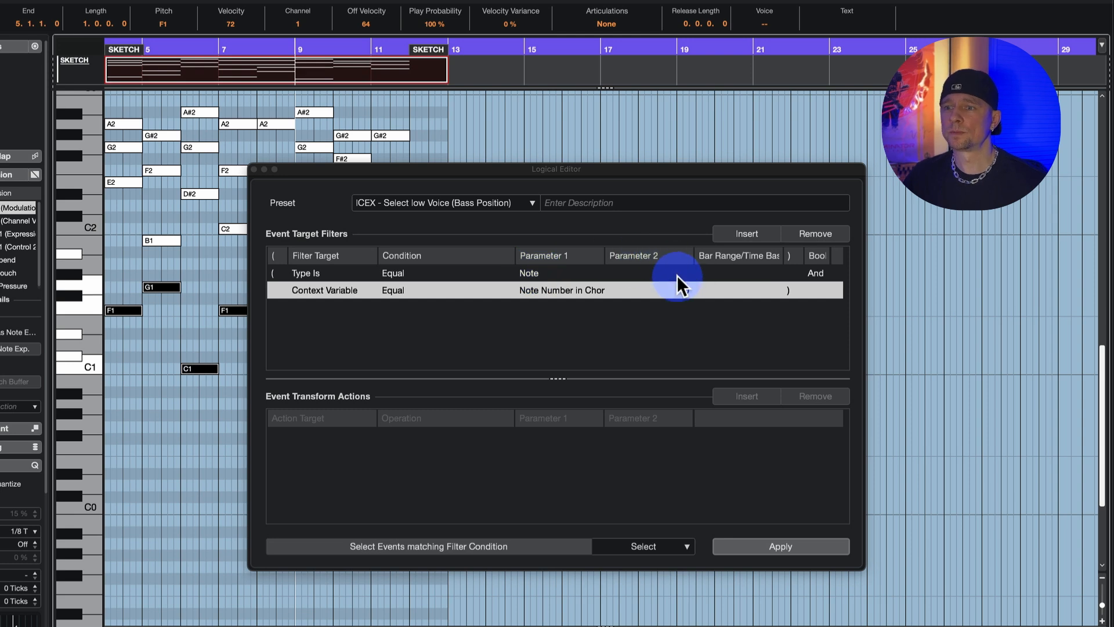
Set the Note Number in Chord filter's Parameter 2 to 1 and apply it to select each chord's second-lowest note.
left_click(685, 291)
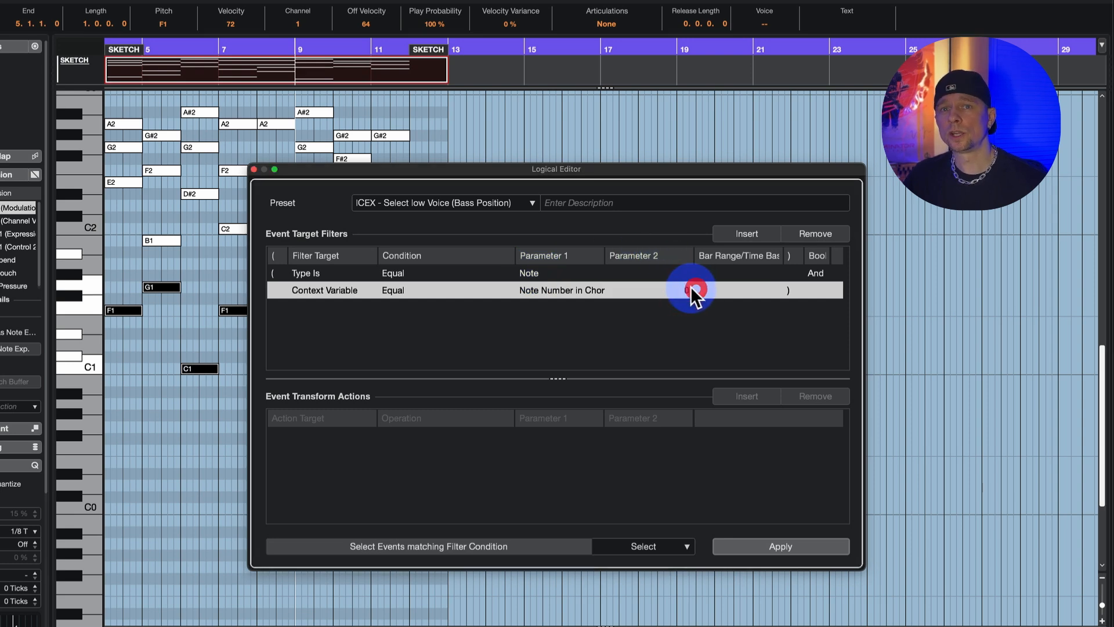
left_click(690, 289)
left_click(688, 289)
left_click(687, 327)
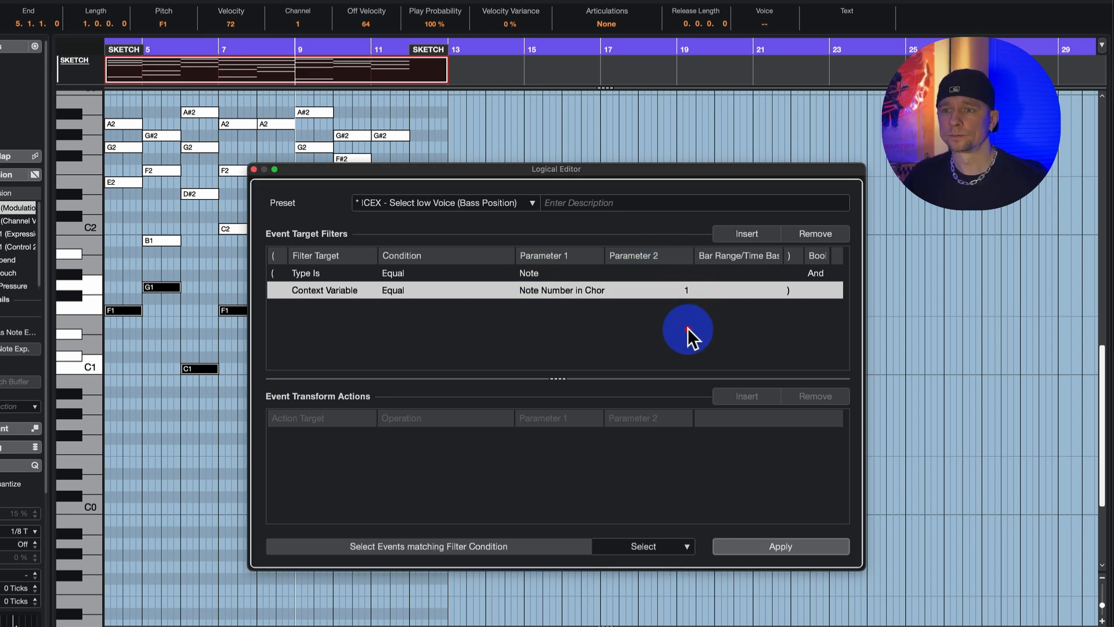
left_click_drag(633, 173, 805, 226)
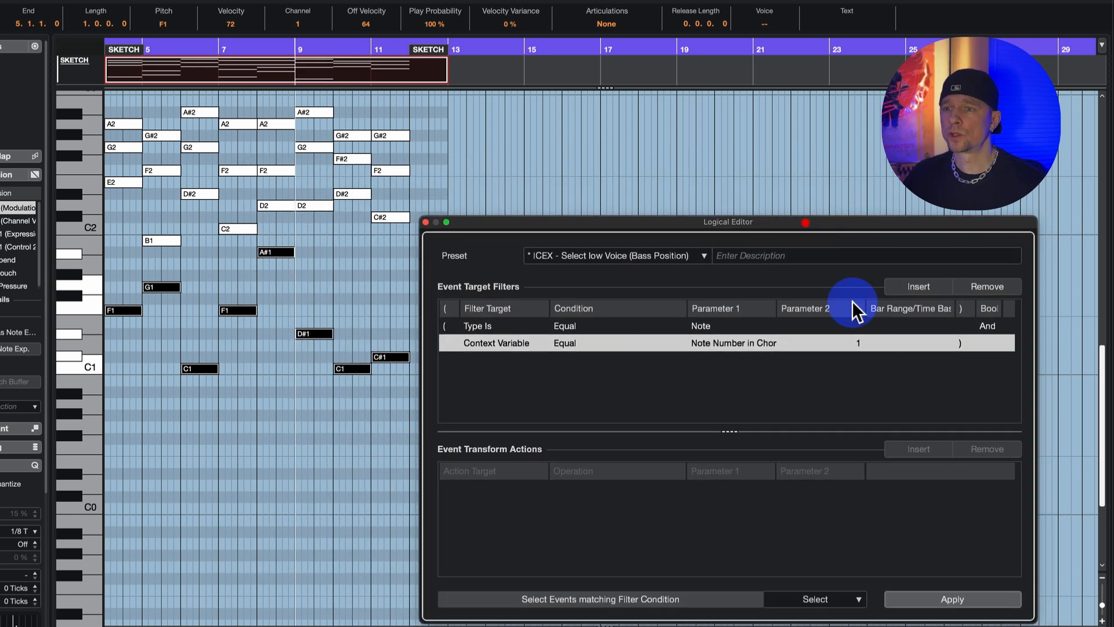
left_click(994, 604)
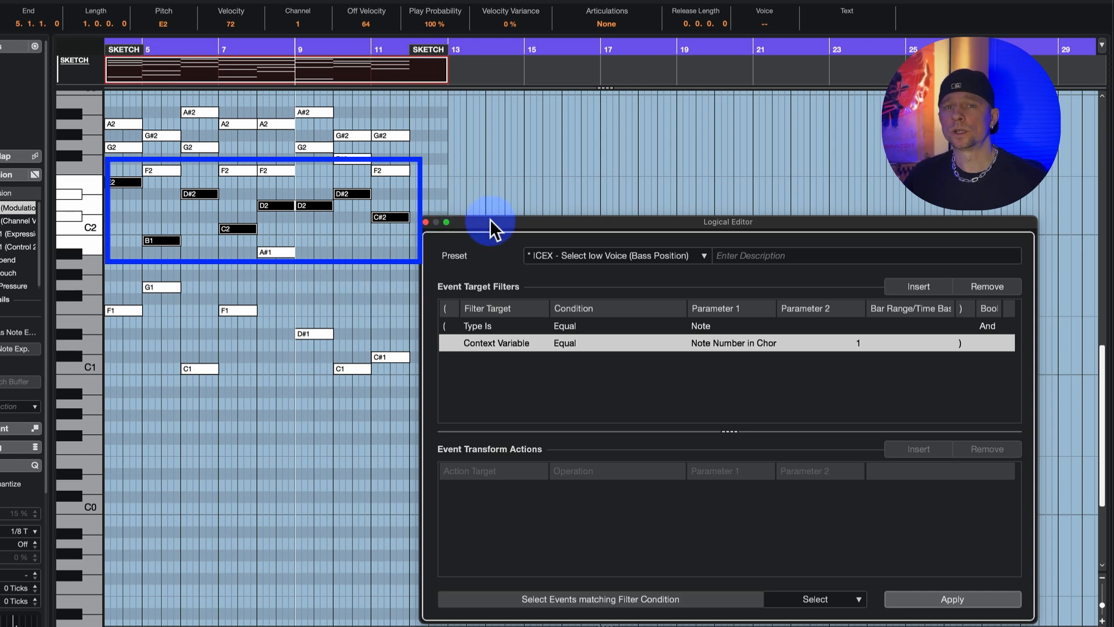
Apply the selection with the chord note number set to 2, and again with 3 to select the top notes.
left_click_drag(496, 223, 353, 193)
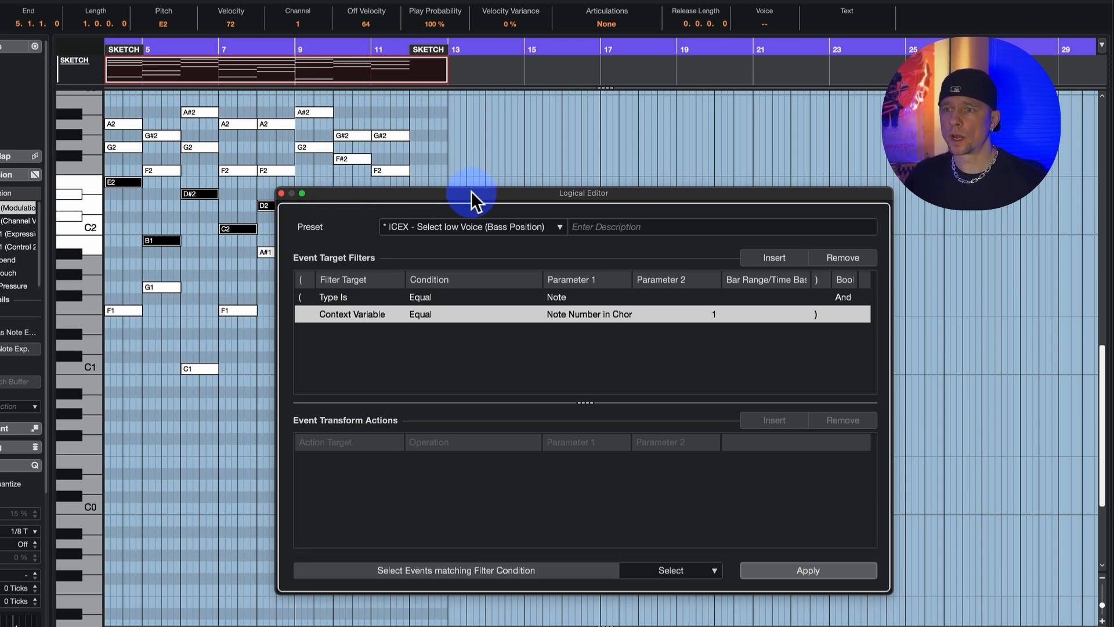
left_click_drag(471, 192, 615, 219)
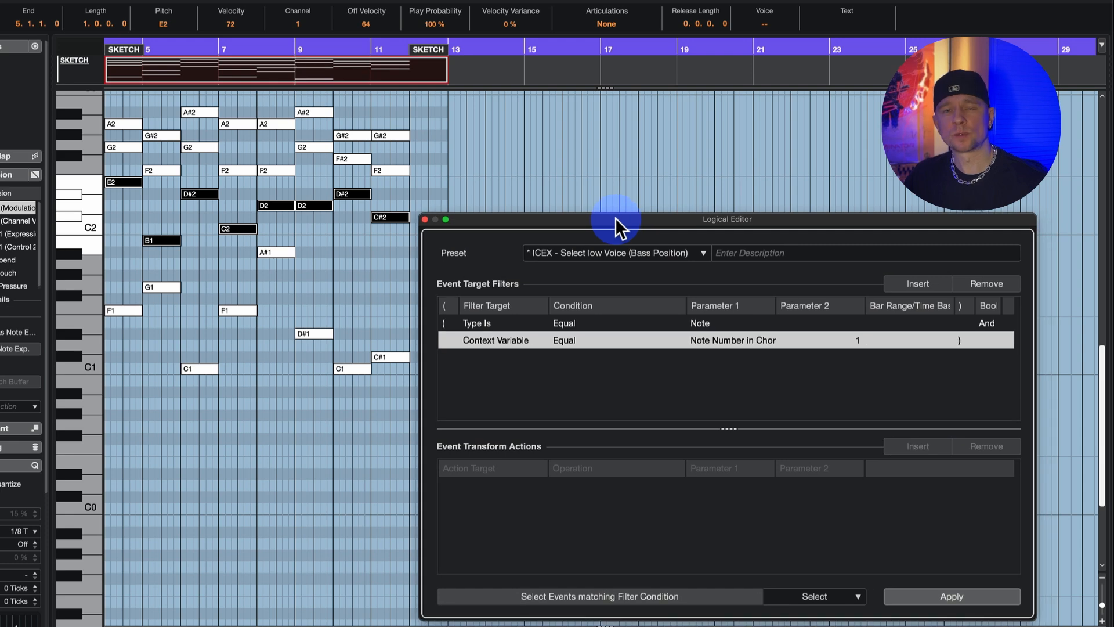
left_click(864, 342)
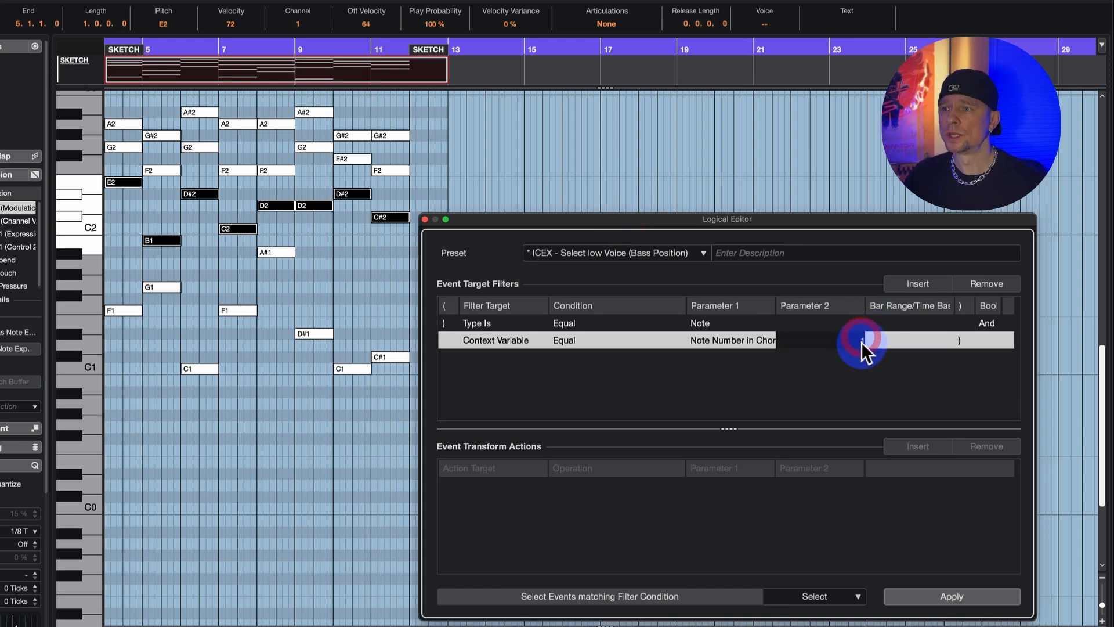
type("2")
left_click(948, 596)
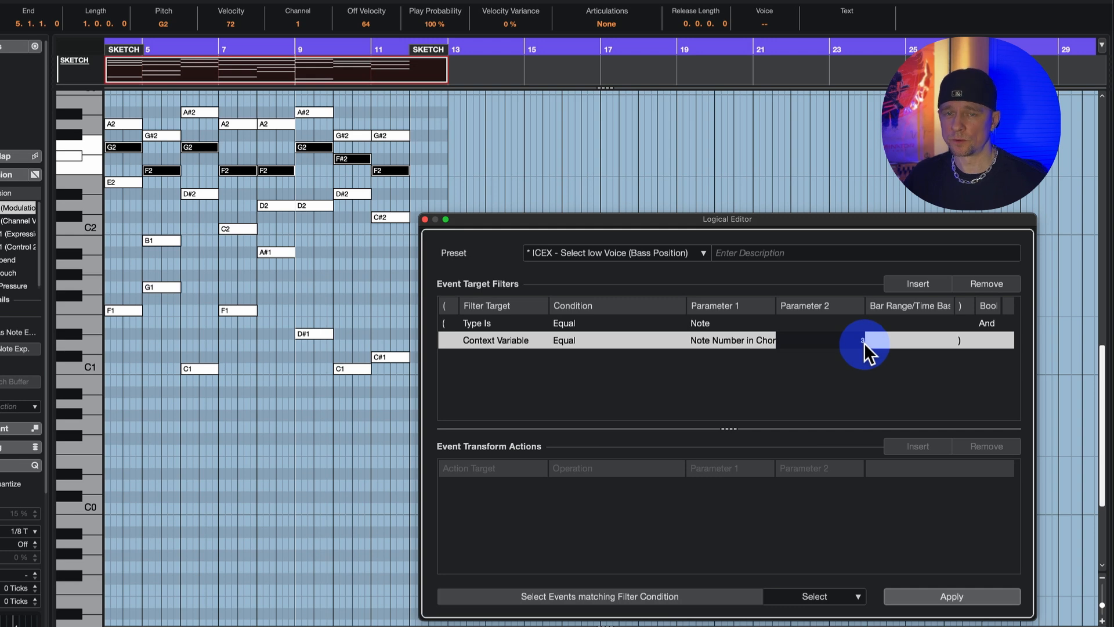
left_click(957, 596)
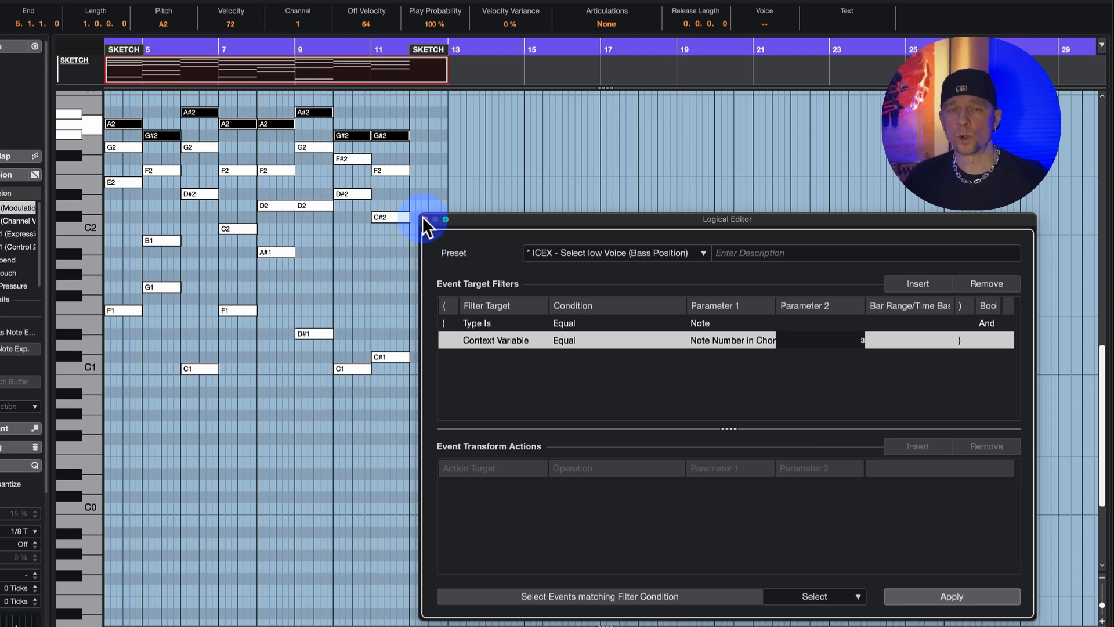
Close the Logical Editor and assign the selected top notes to the Soprano voice, checking it on the last G#2 note.
left_click(424, 219)
left_click(433, 246)
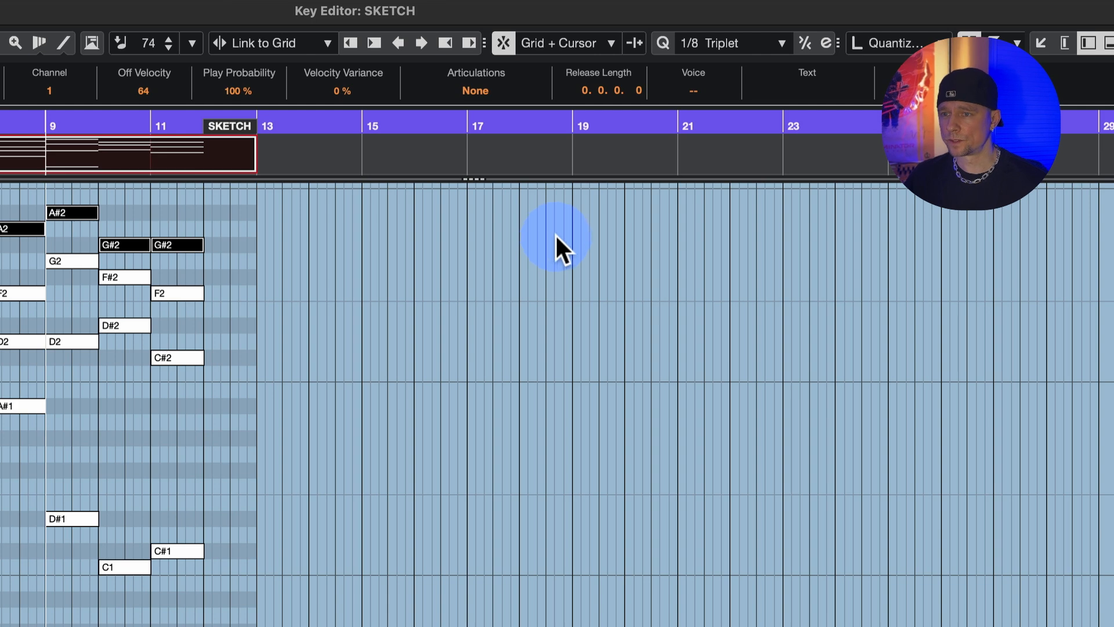
left_click(706, 86)
left_click(703, 112)
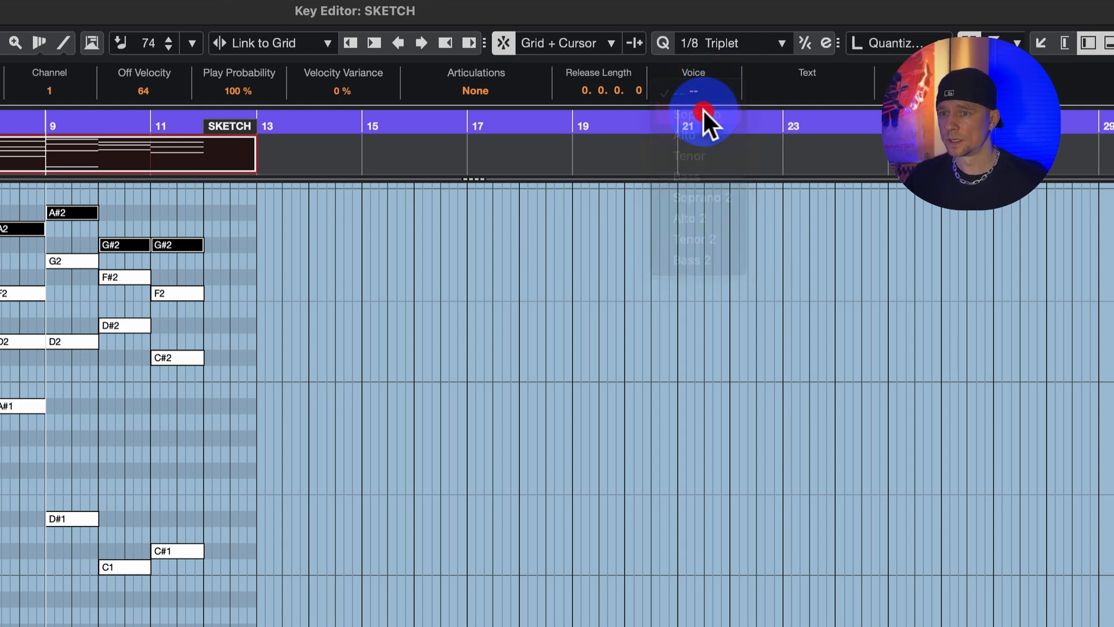
left_click(236, 260)
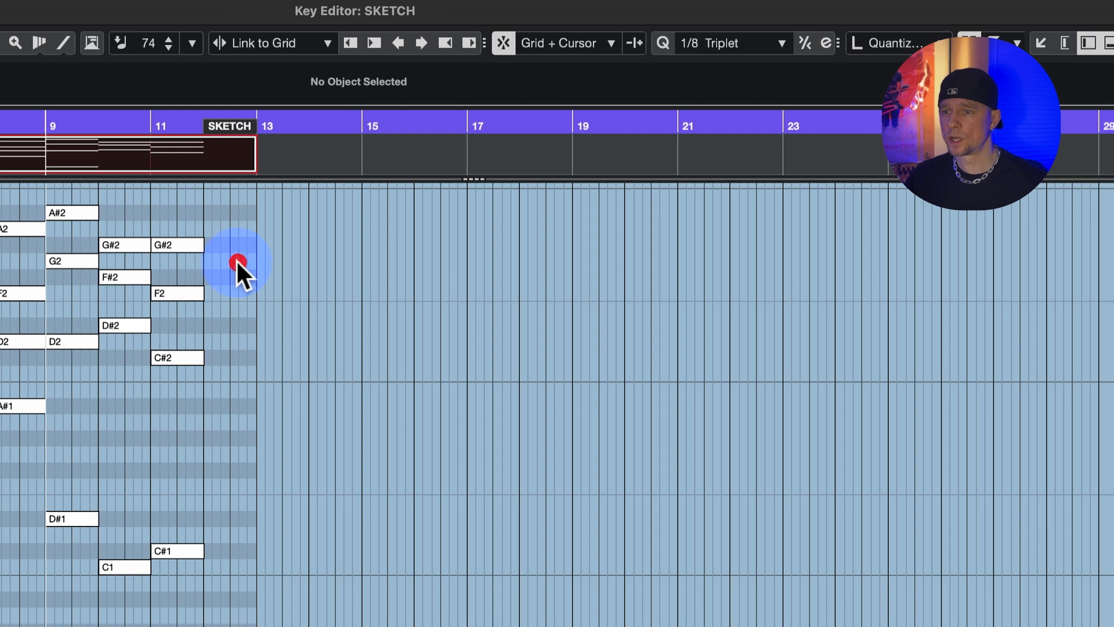
left_click(178, 245)
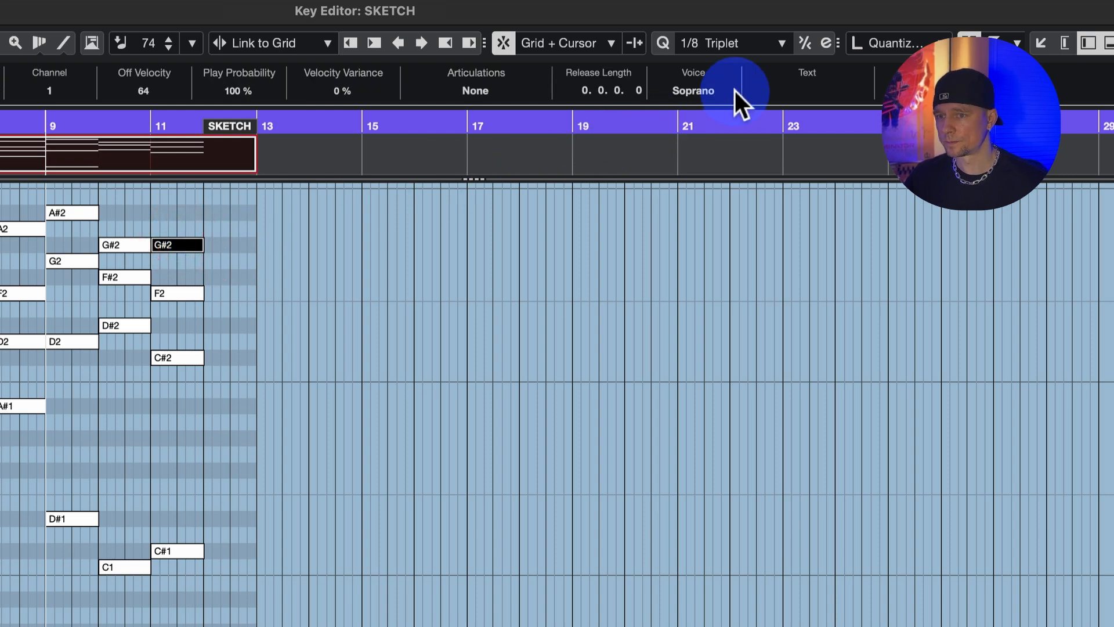
Select the second-highest note of every chord and assign these notes to the Alto voice.
left_click(216, 313)
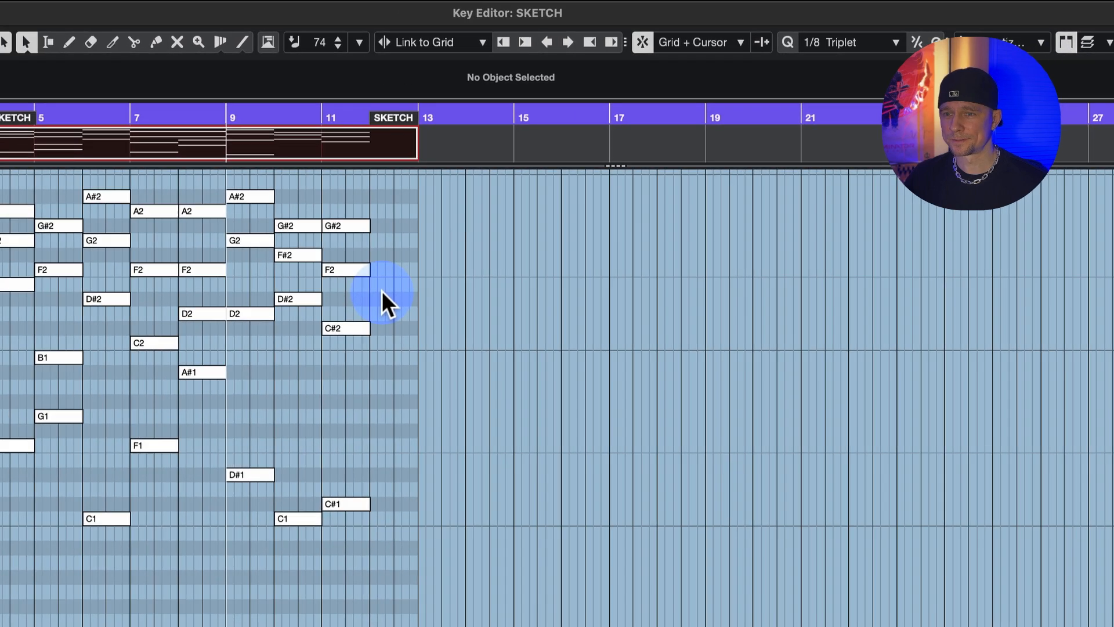
key("2")
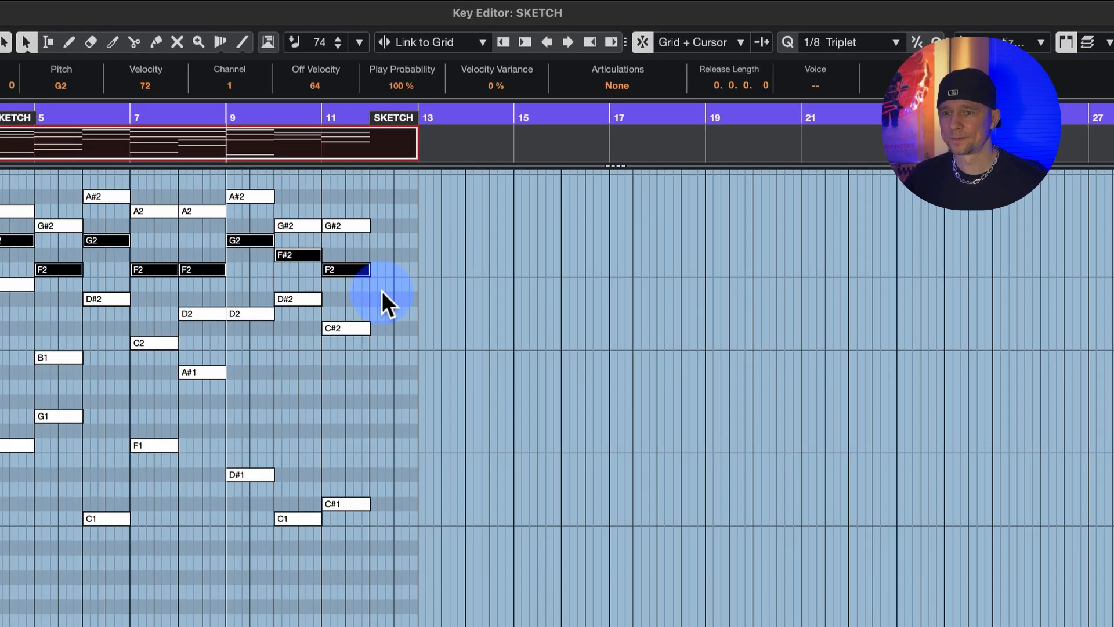
left_click(831, 86)
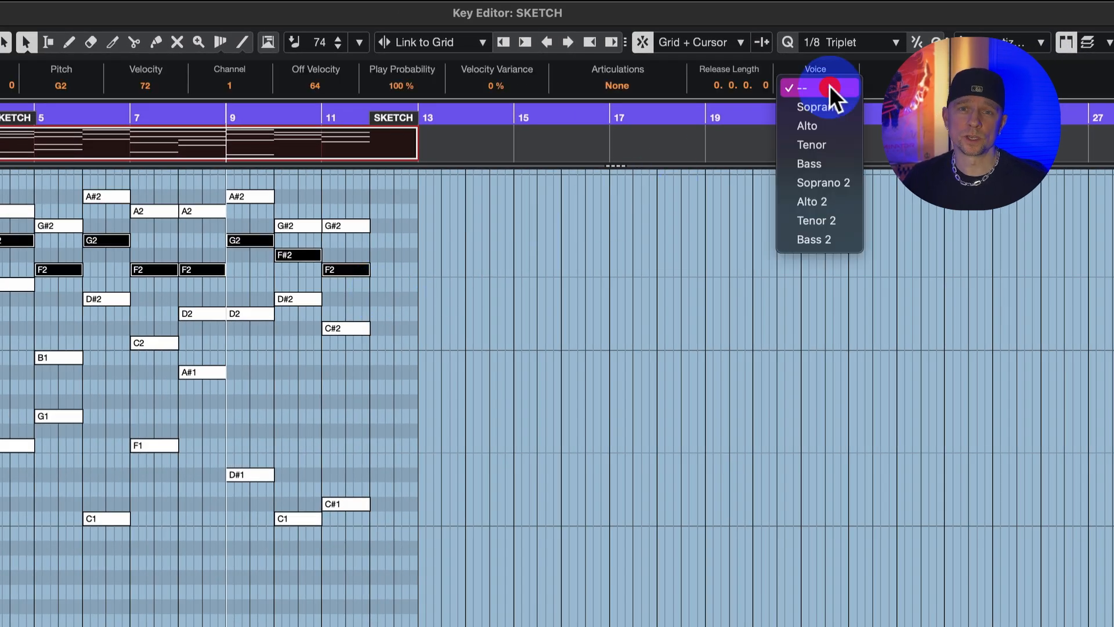
left_click(825, 119)
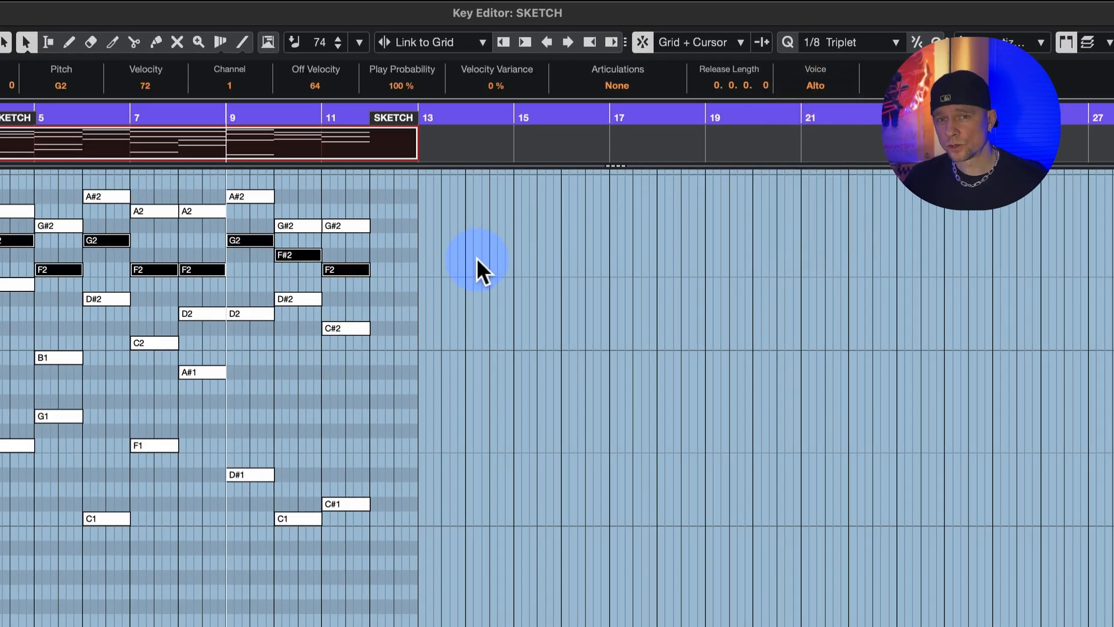
Select the third-highest note of every chord and assign these notes to the Tenor voice.
key("3")
left_click(816, 85)
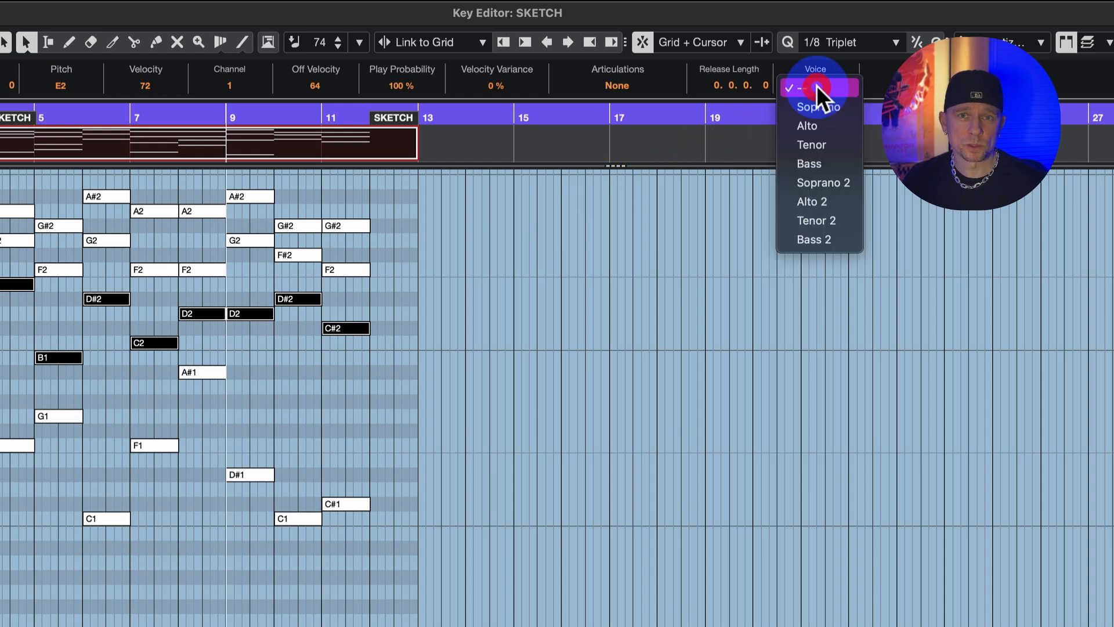
left_click(819, 142)
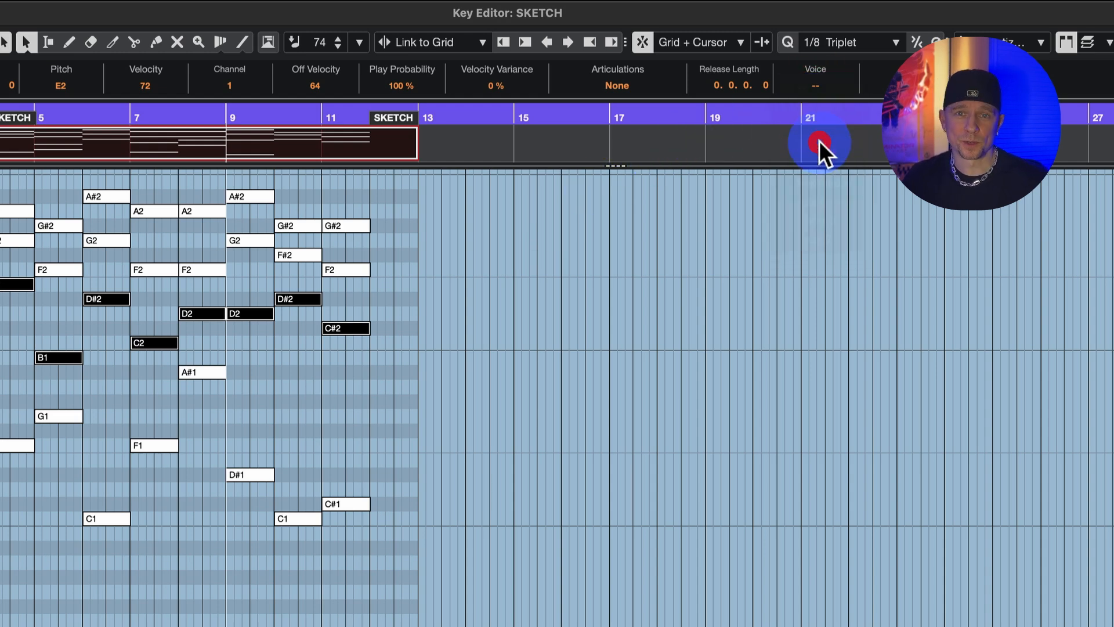